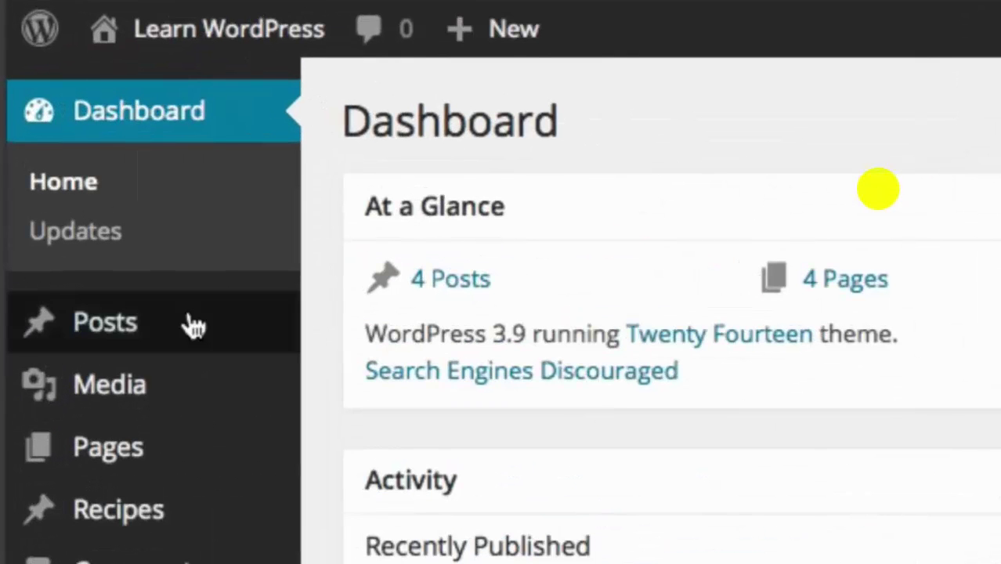
Go to All Posts and open 'How to Assess Website Analytics' for editing.
mouse_move(115, 225)
click(178, 338)
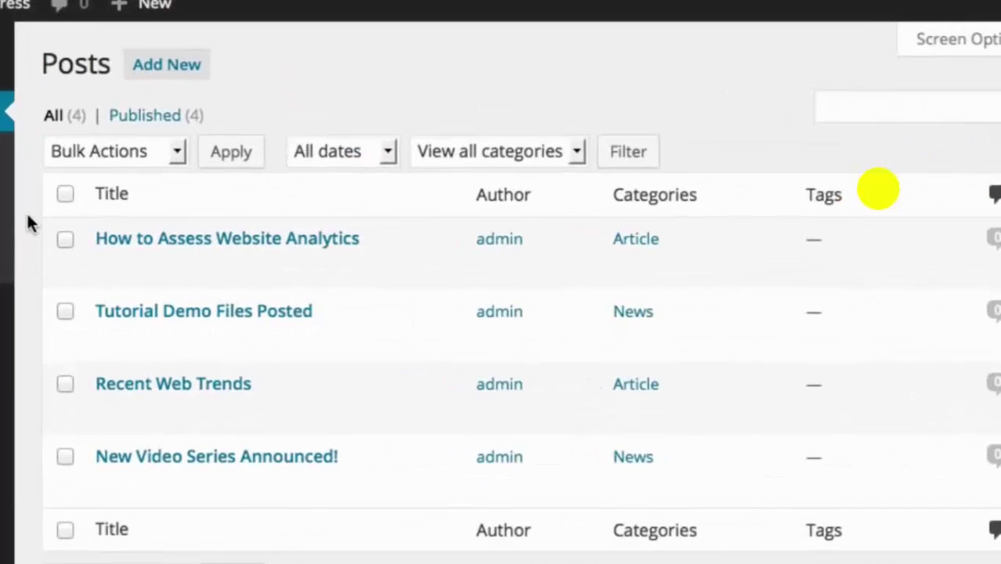
mouse_move(251, 250)
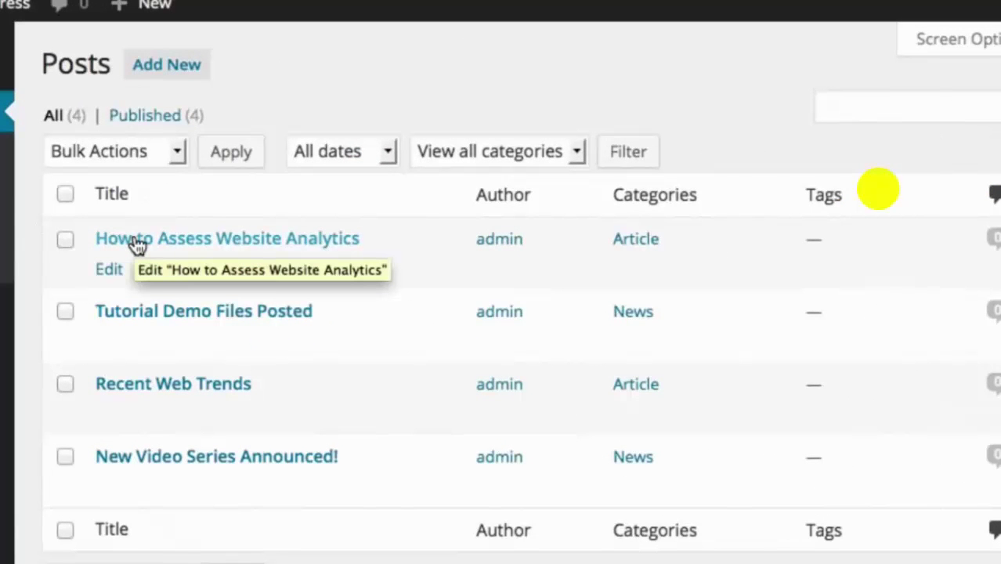
mouse_move(129, 314)
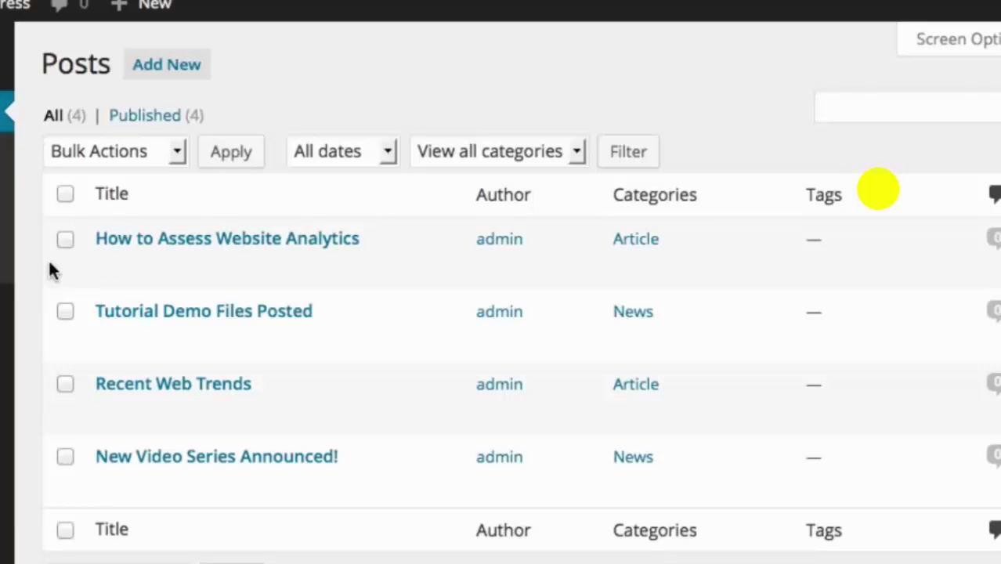
mouse_move(183, 241)
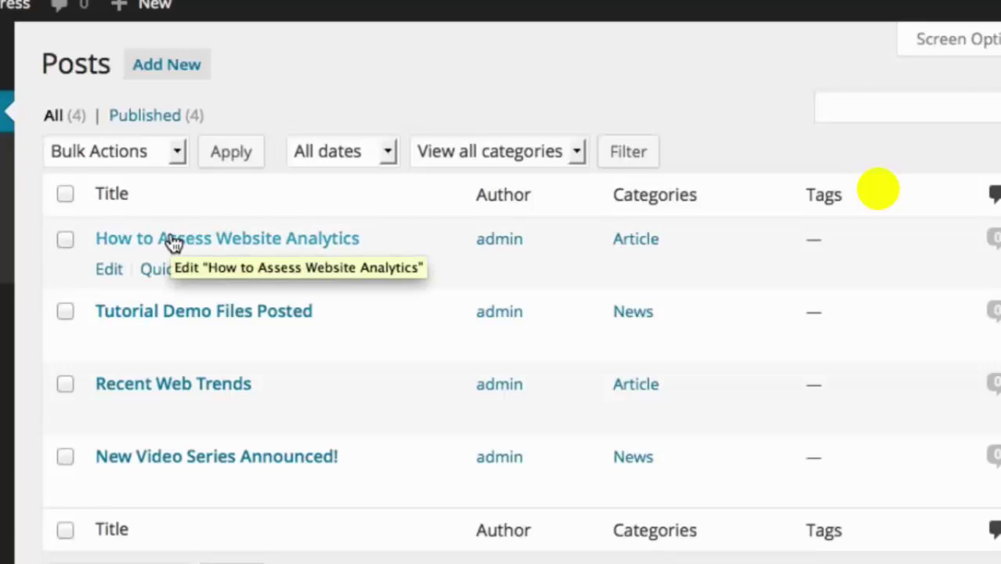
click(173, 244)
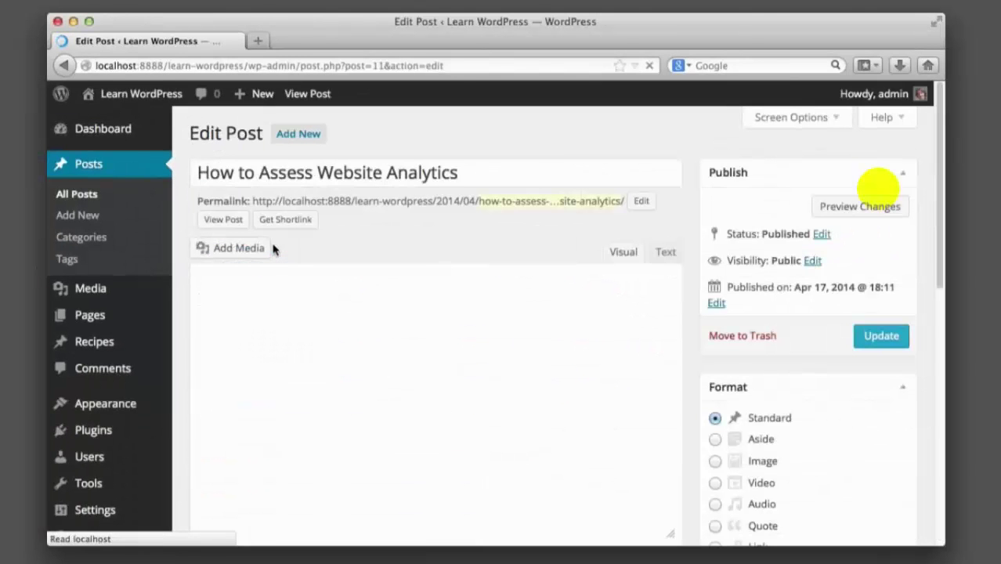
Make the words 'dolor sit amet' bold and italic.
scroll(385, 354, down, 1)
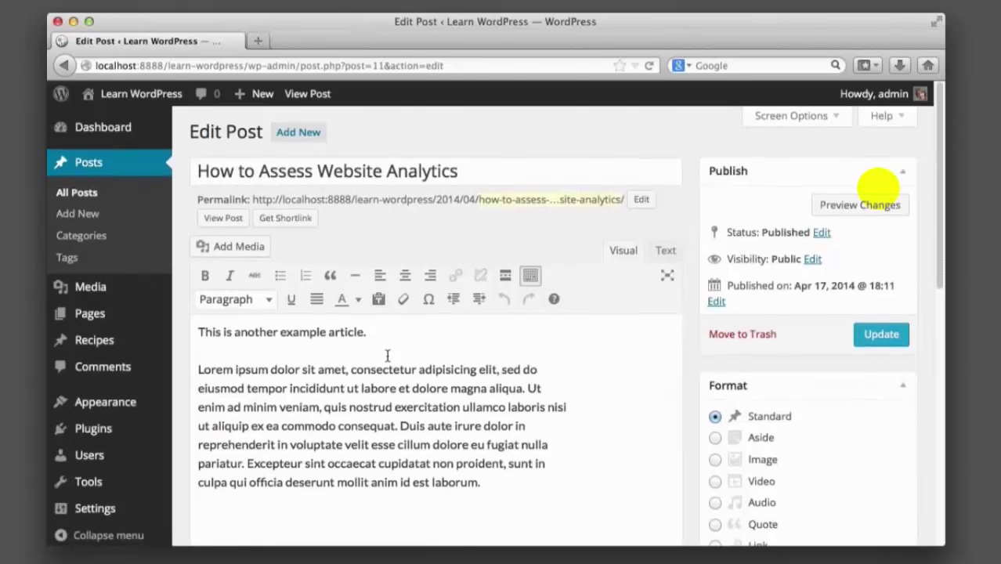
drag(271, 368, 347, 369)
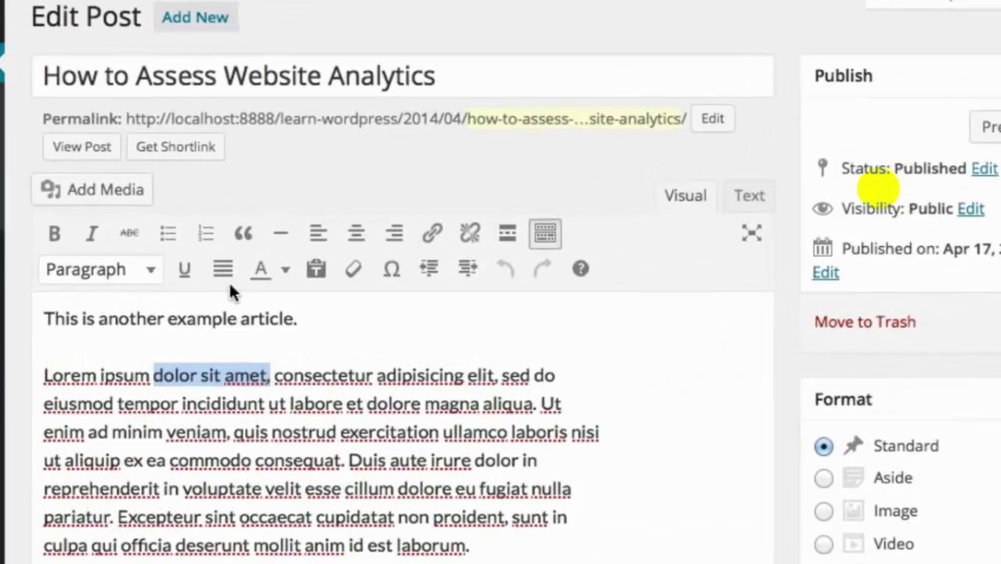
click(53, 234)
click(100, 241)
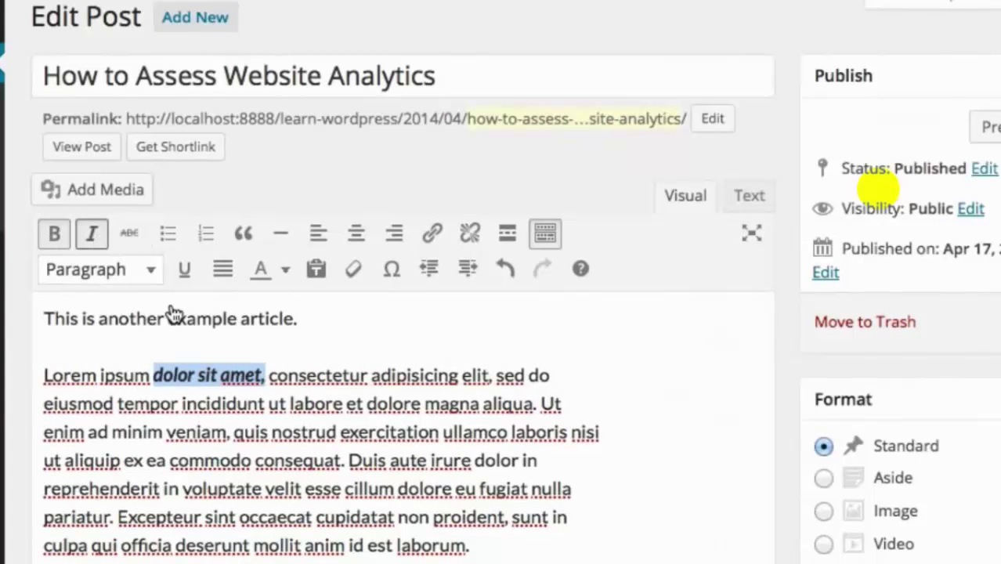
Add the paragraph 'This is new text.' above the Lorem text and update the post.
click(309, 352)
key(Return)
key(Up)
text(This is neew)
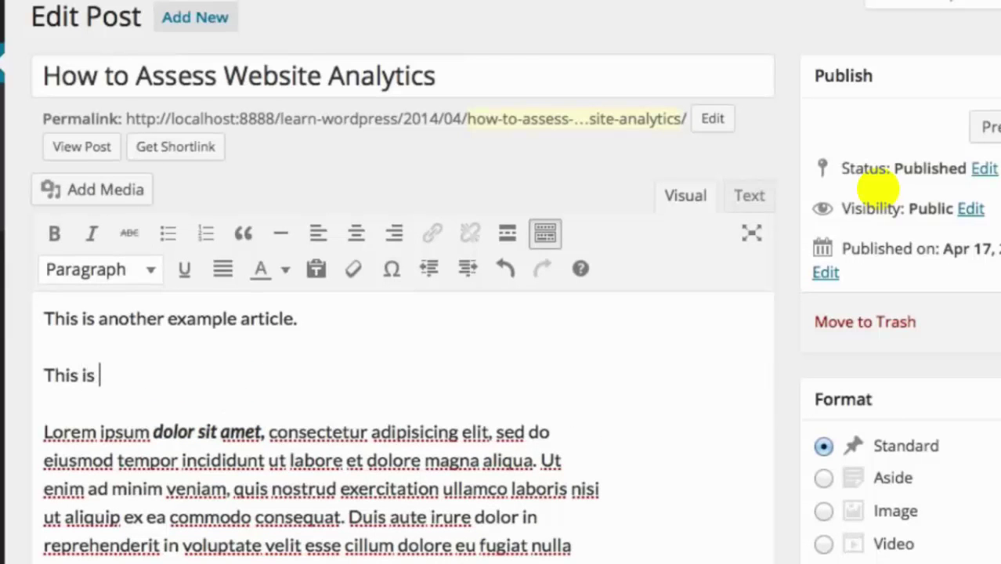
key(BackSpace)
key(BackSpace)
text(w text.)
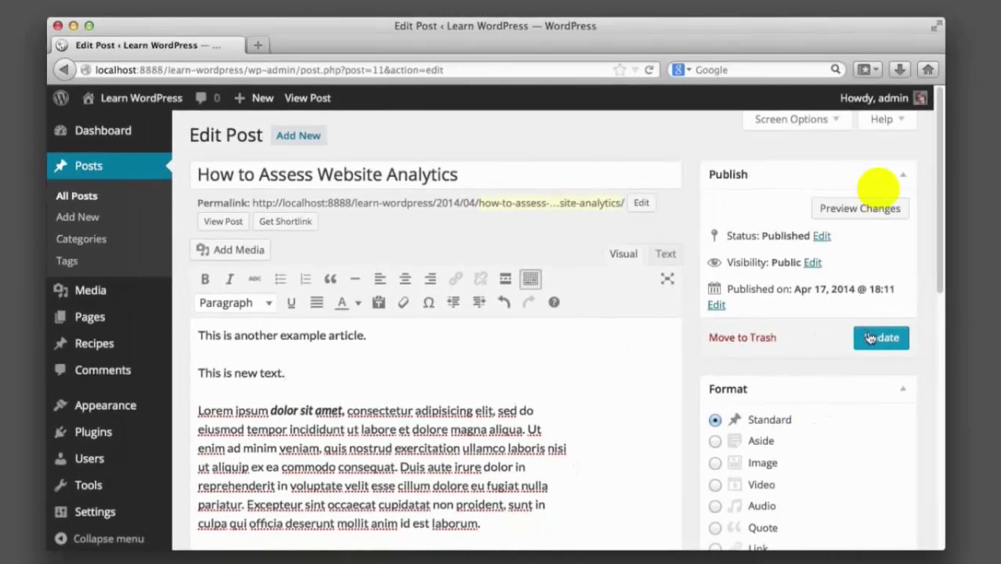
click(880, 337)
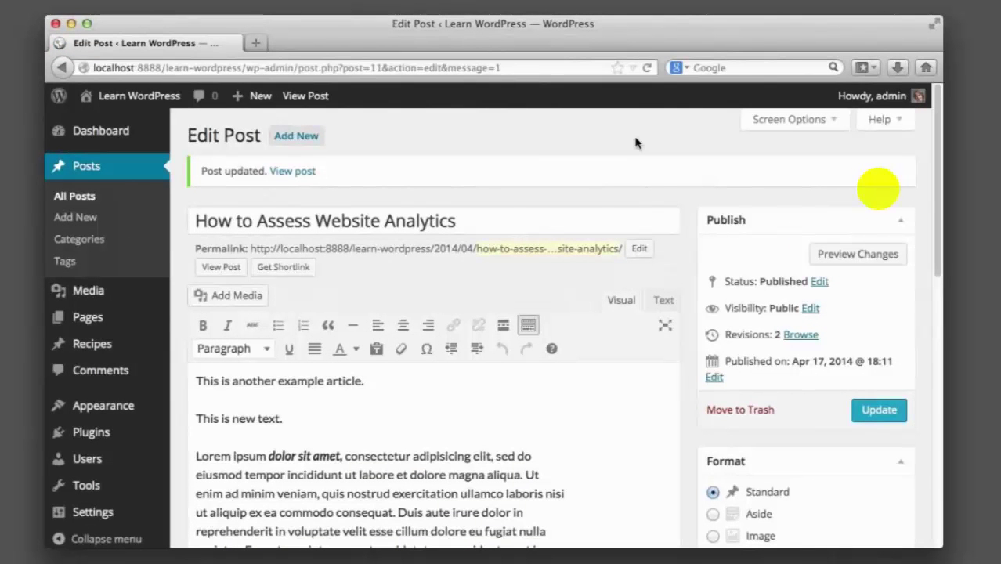
Start a new post titled 'New Example Post'.
click(130, 172)
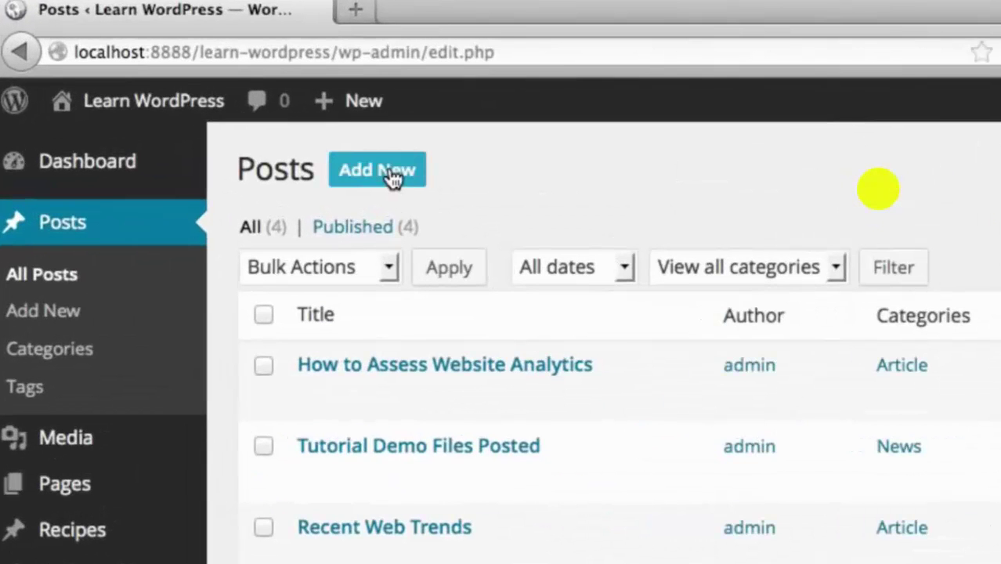
click(276, 139)
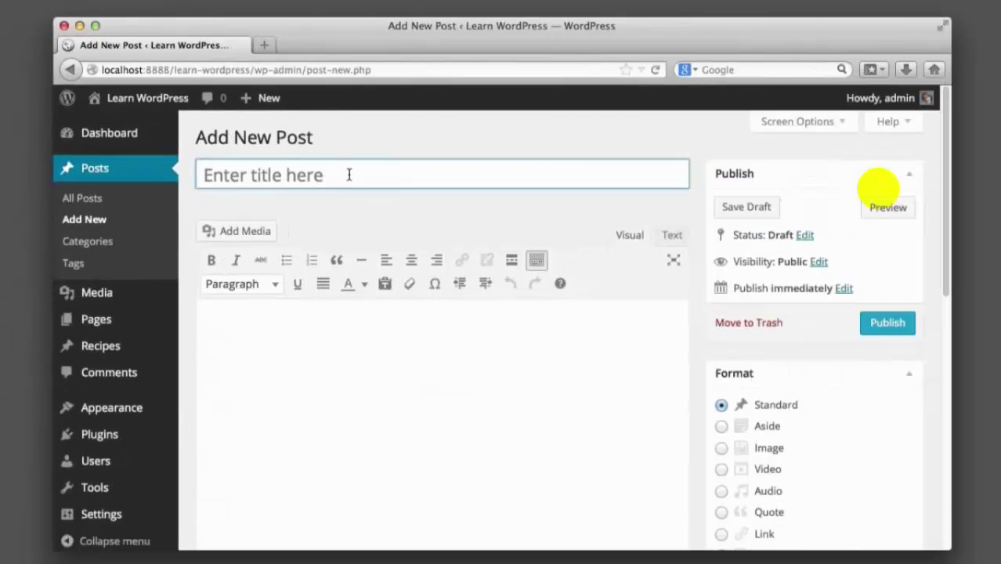
text(New Example Post)
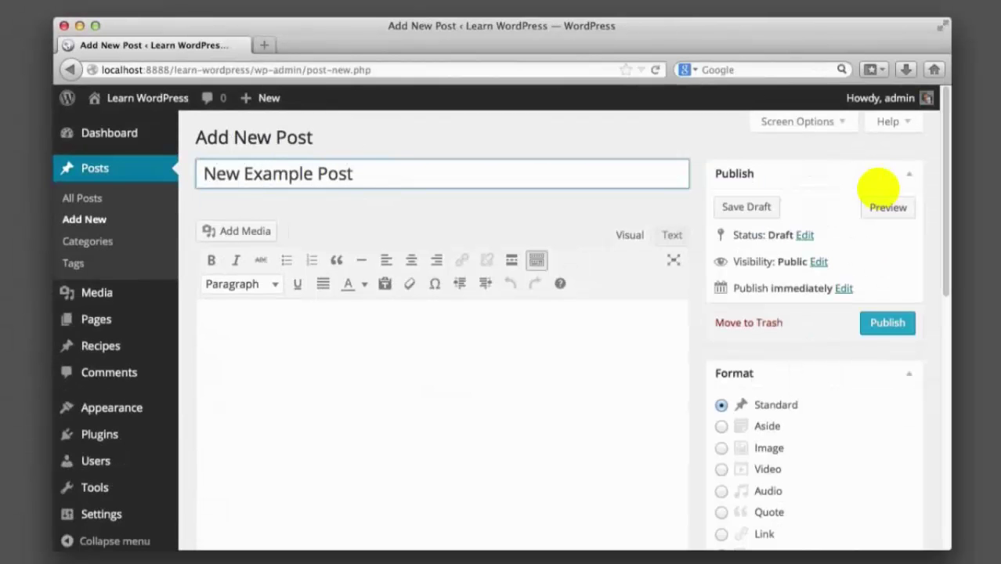
Enter the body text 'This is the body text area. Lorem ipsum dummy text.'.
click(474, 439)
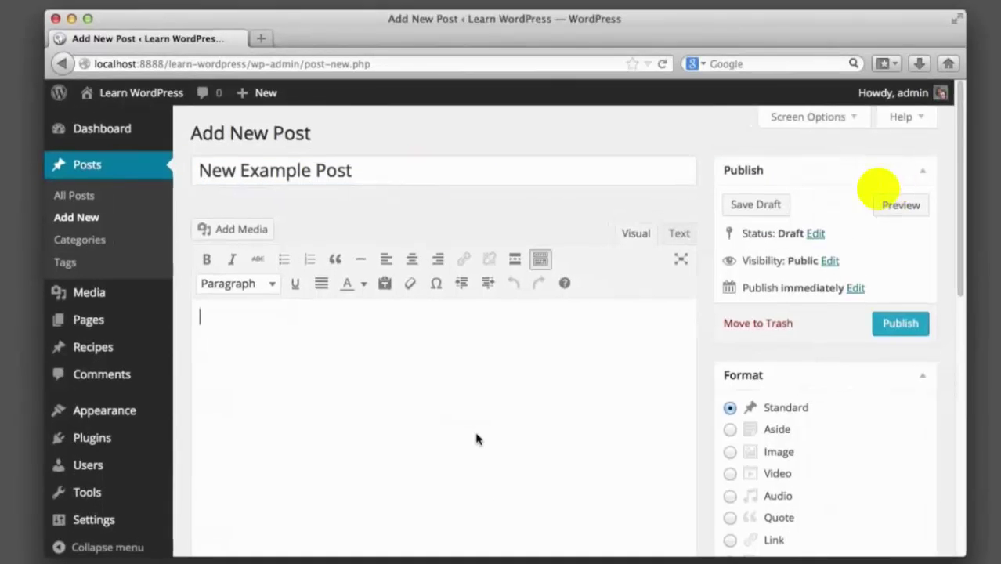
text(This is the body)
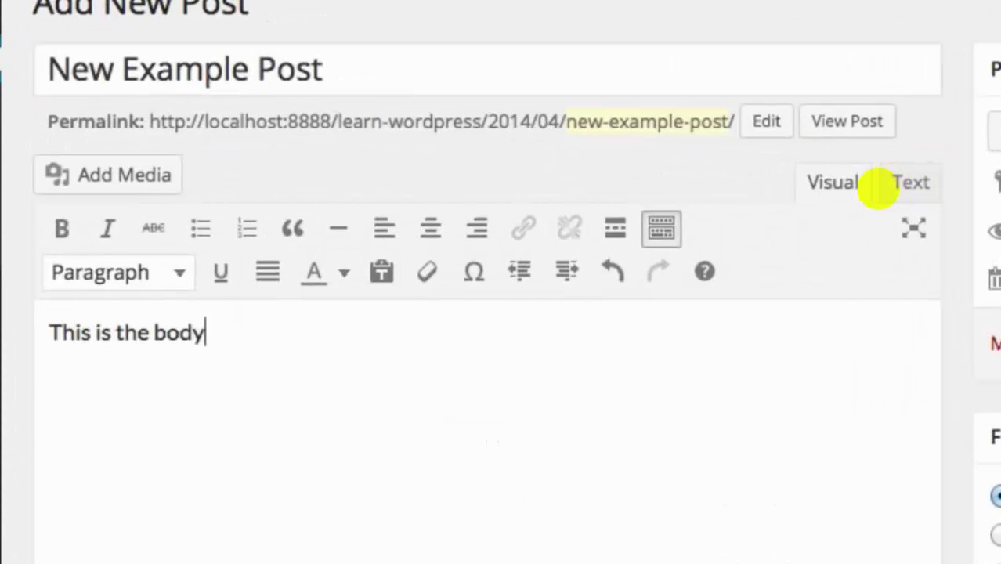
text( text area.  Lorem ipsum )
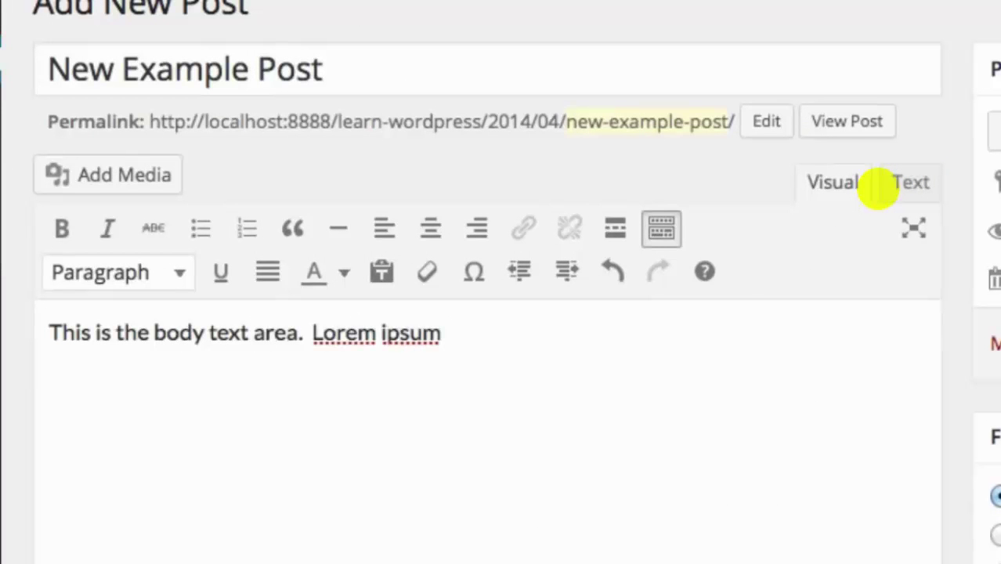
text(dummy text.)
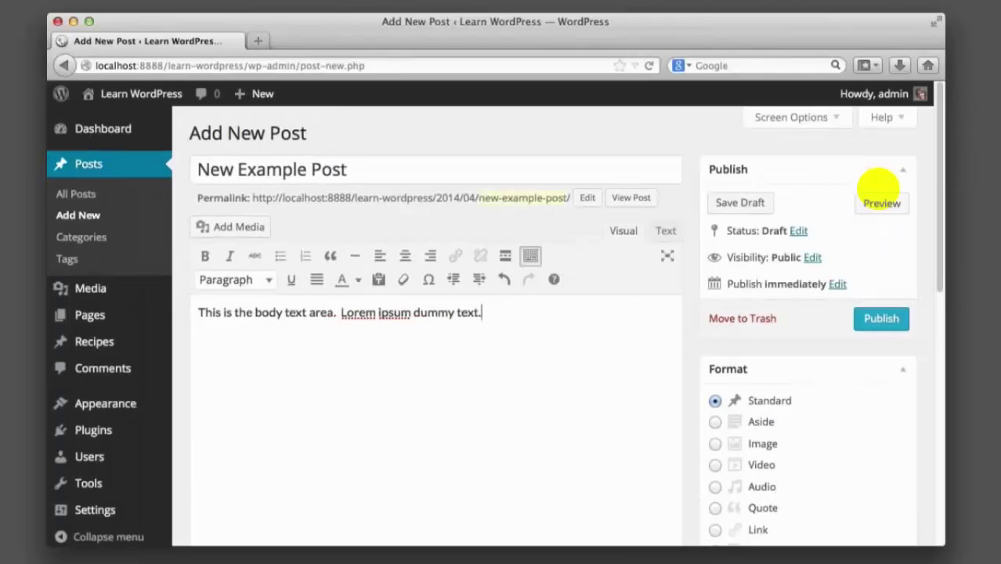
scroll(483, 436, down, 2)
scroll(548, 399, down, 5)
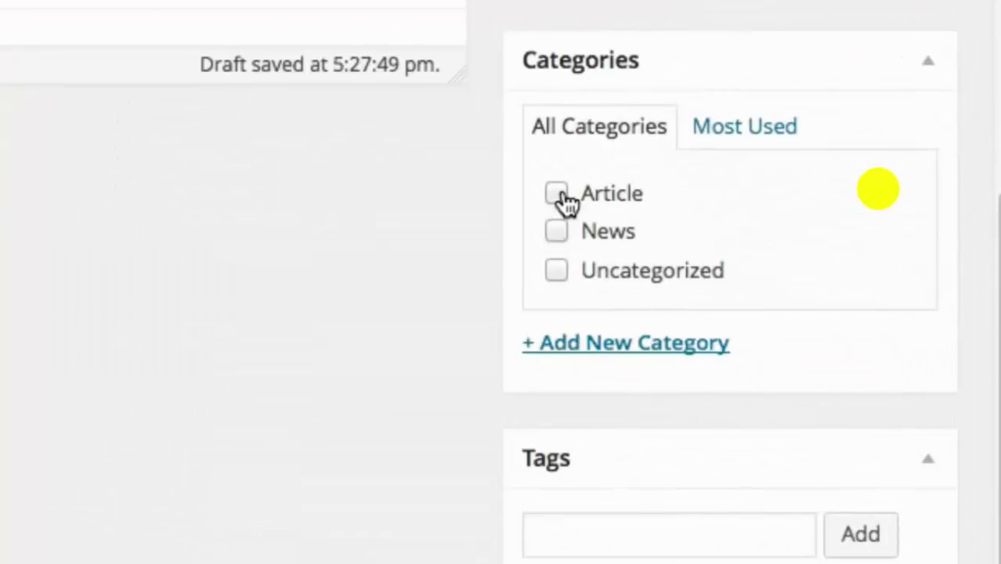
Assign 'New Example Post' to the News category, publish it, and return to the posts list.
click(577, 352)
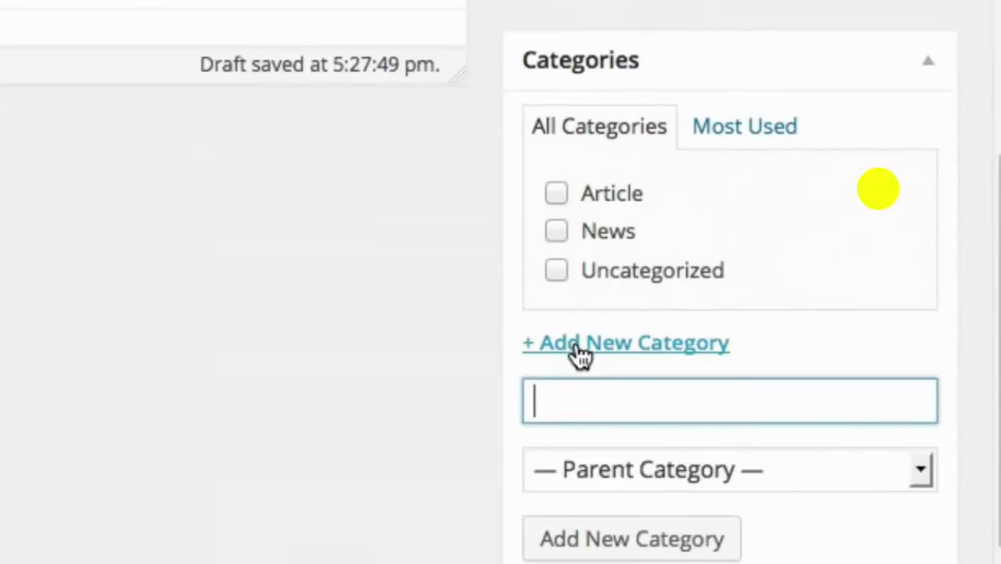
click(556, 231)
scroll(689, 305, up, 10)
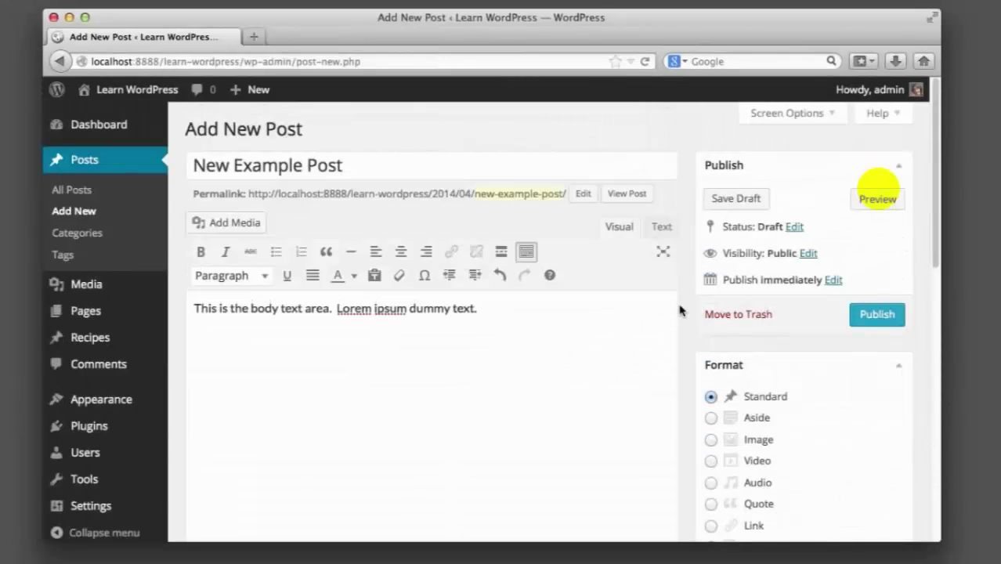
click(861, 322)
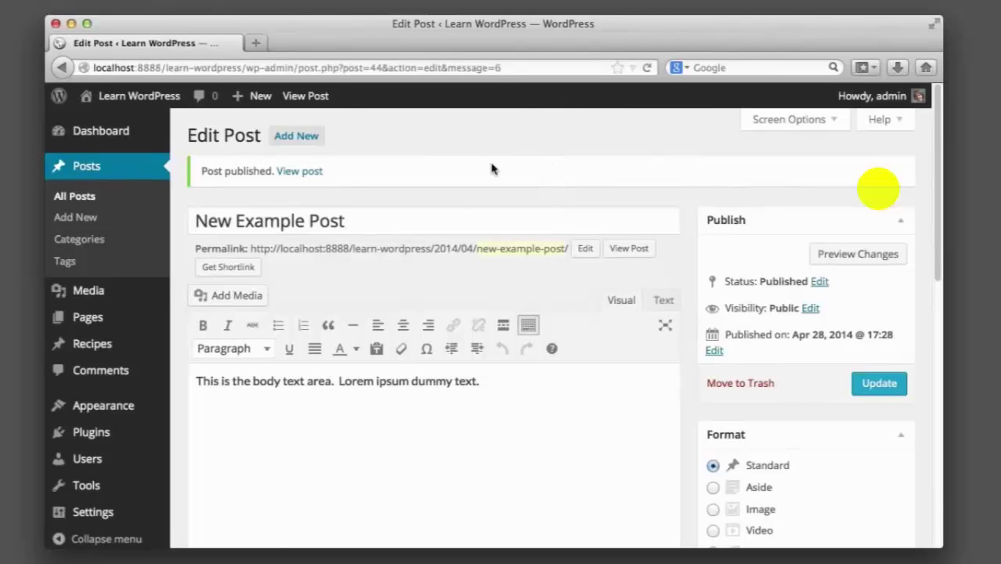
click(79, 171)
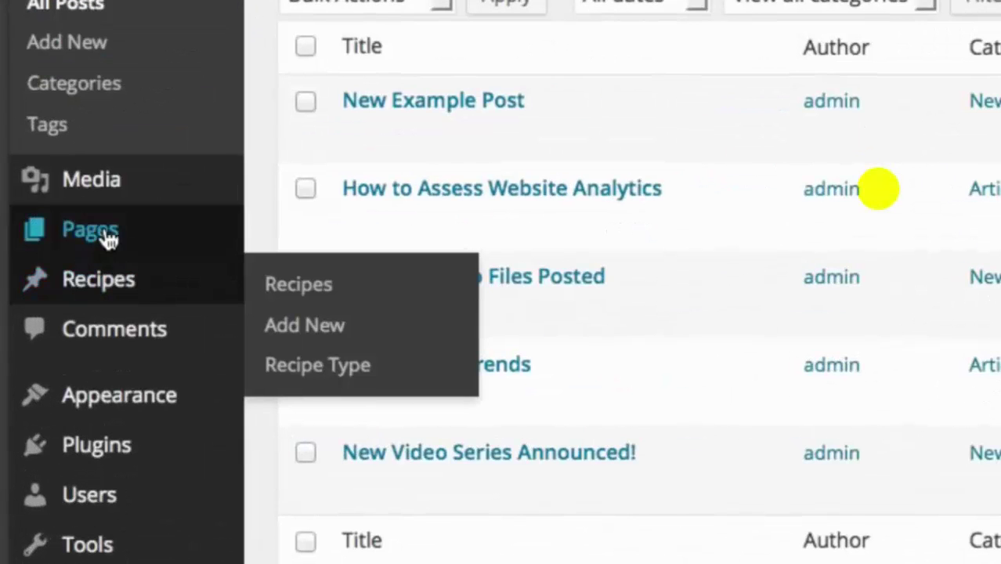
Open the All Pages list from the admin sidebar.
click(94, 321)
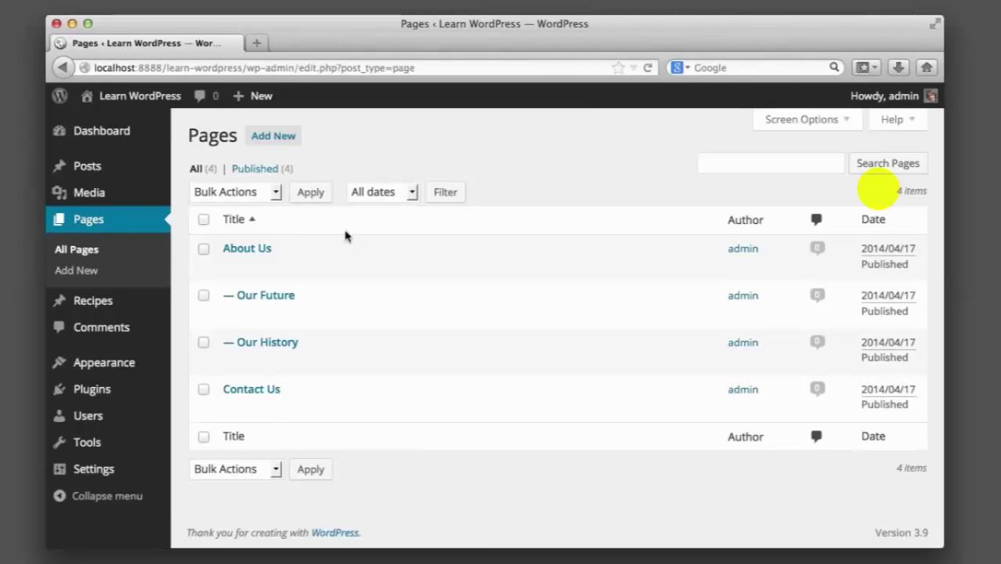
Open the About Us page and bold the text from 'amet' through 'labo'.
click(249, 249)
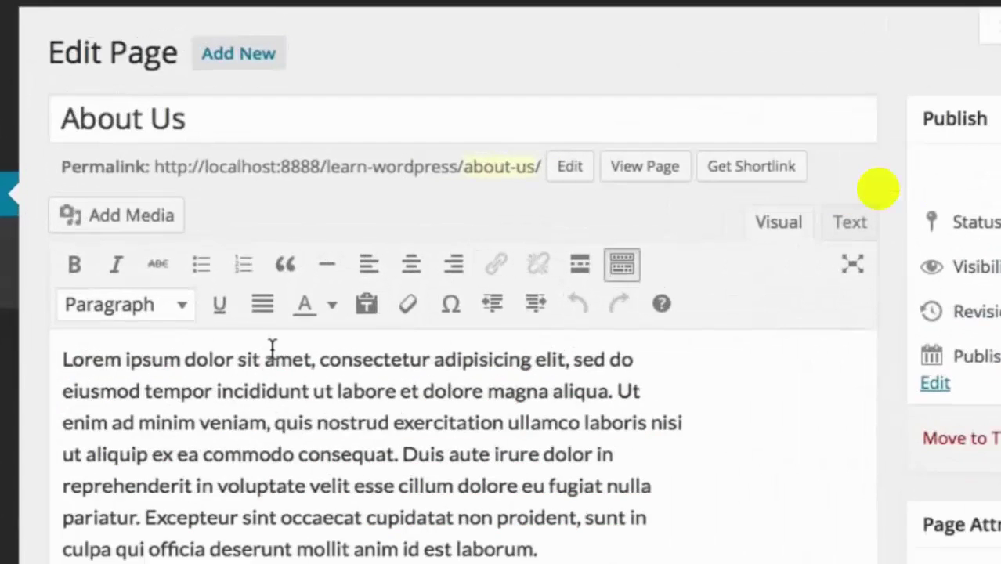
drag(318, 317, 375, 336)
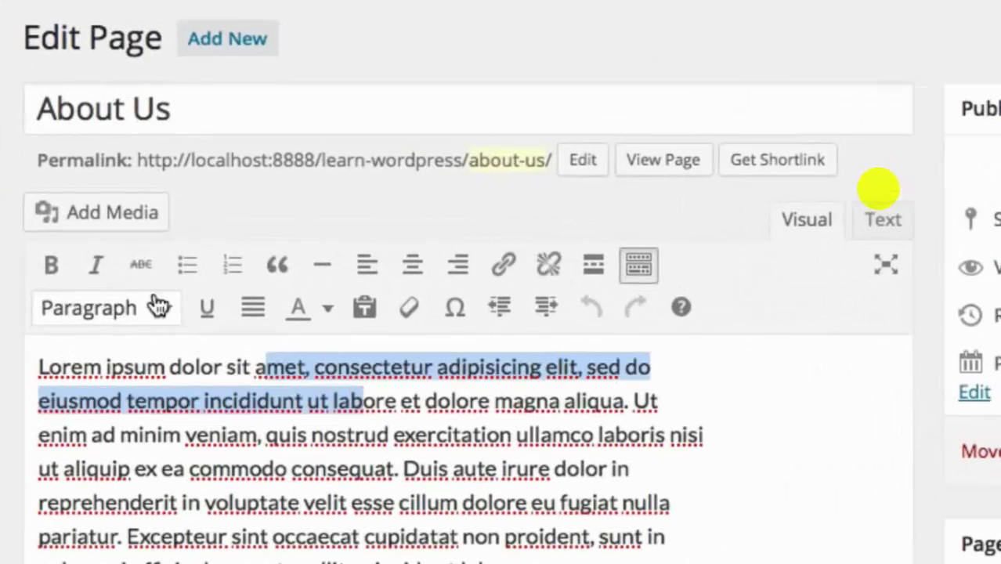
click(51, 266)
Insert 'New paragraphs.' above the Lorem text and update the About Us page.
click(40, 367)
key(Return)
key(Up)
text(New paragraphs.)
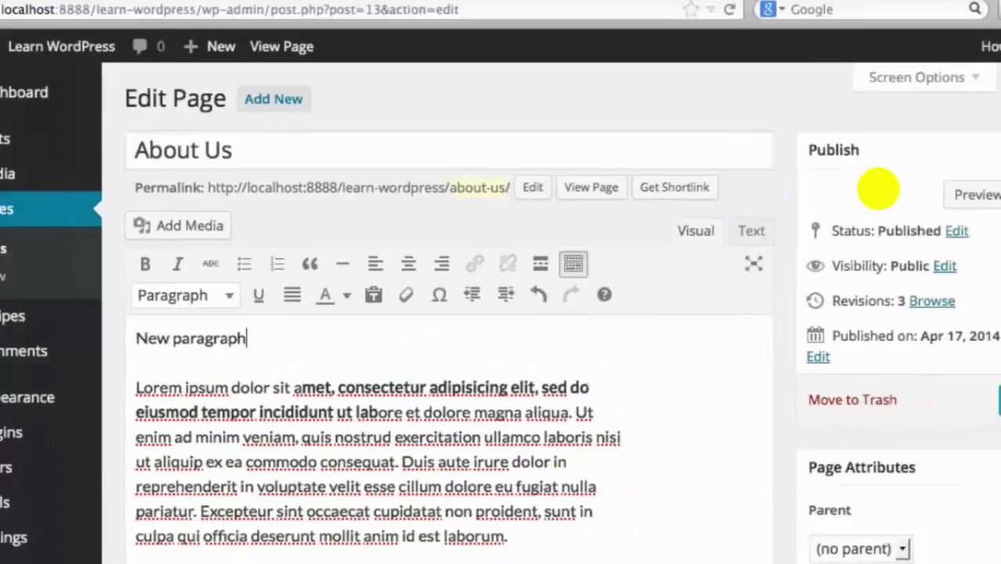
click(1000, 454)
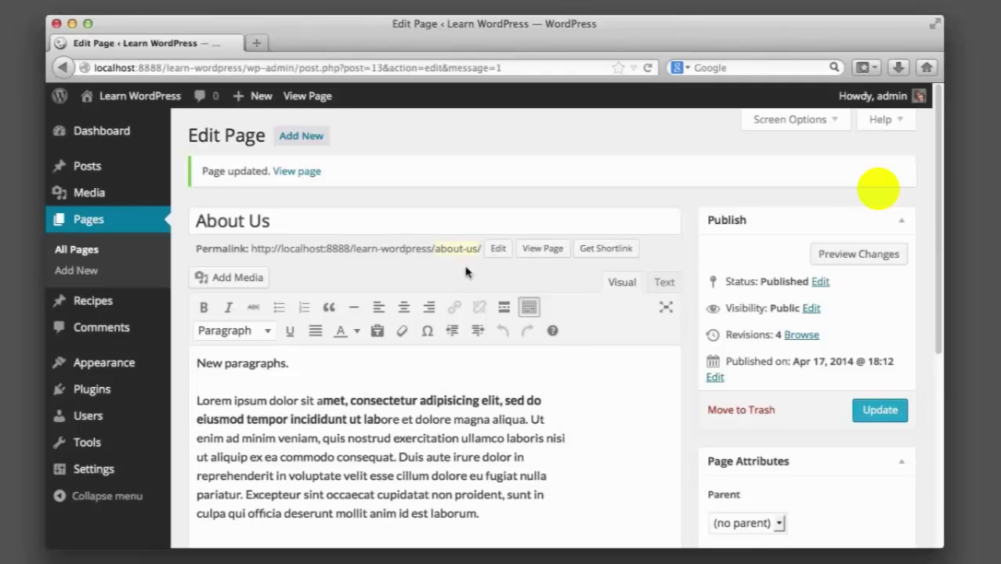
scroll(454, 268, down, 1)
click(338, 214)
click(283, 360)
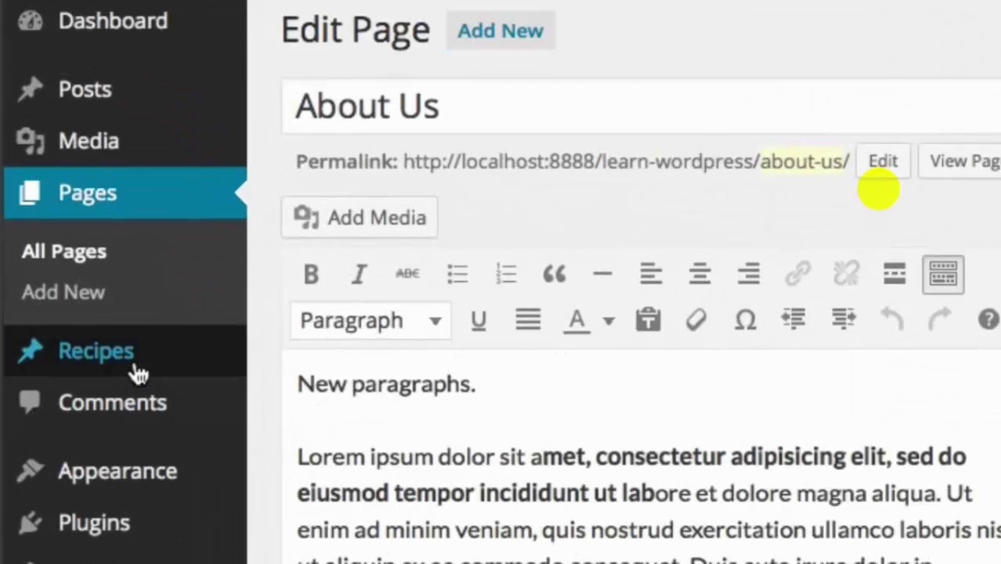
Open the Recipes list from the left admin menu.
mouse_move(138, 375)
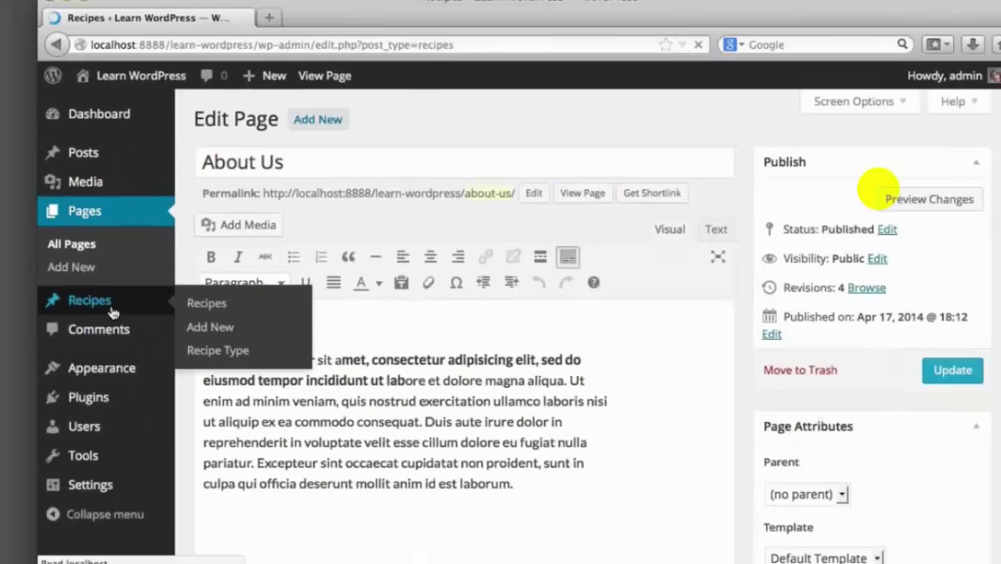
click(138, 374)
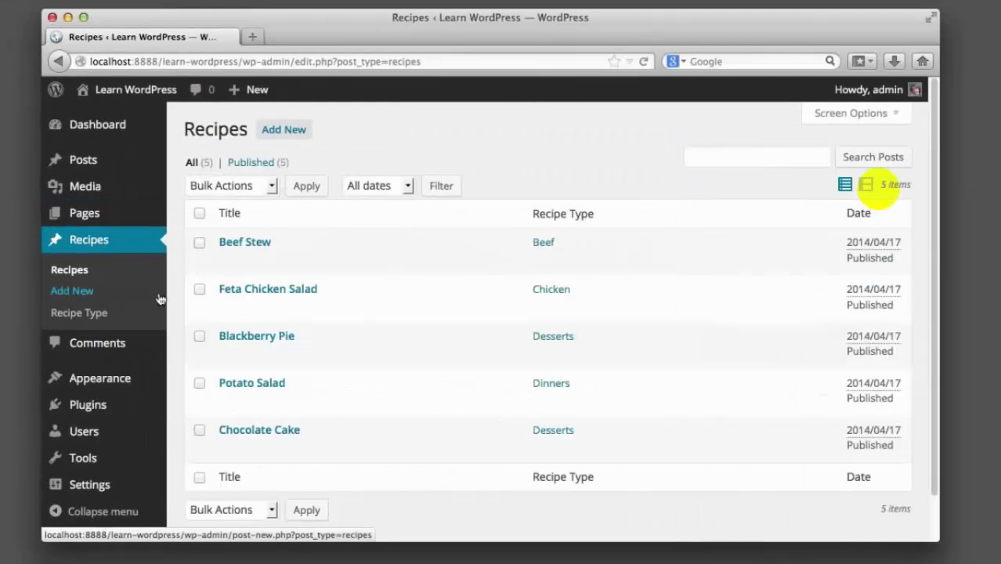